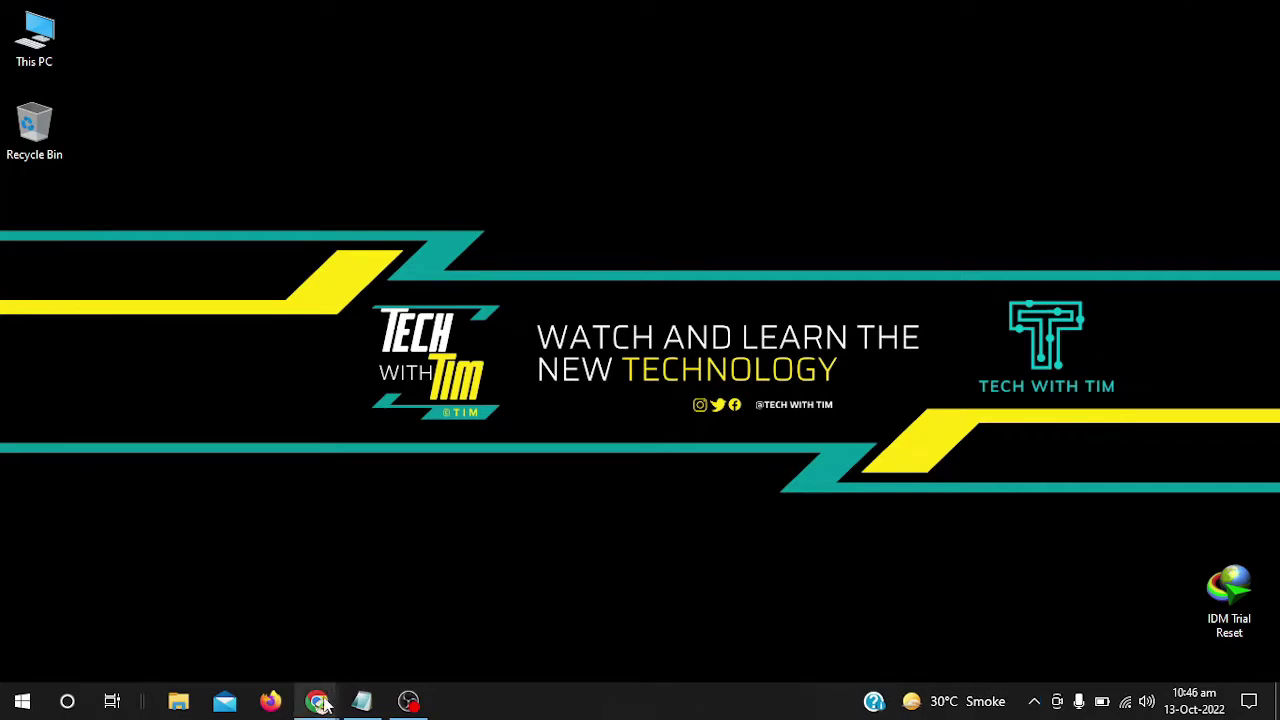
Browse the My Home dashboard and show the sidebar's Upgrades flyout with Plans, Domains, Emails and Purchases.
{"action": "mouse_move", "coordinate": [322, 705]}
{"action": "left_click", "coordinate": [426, 622]}
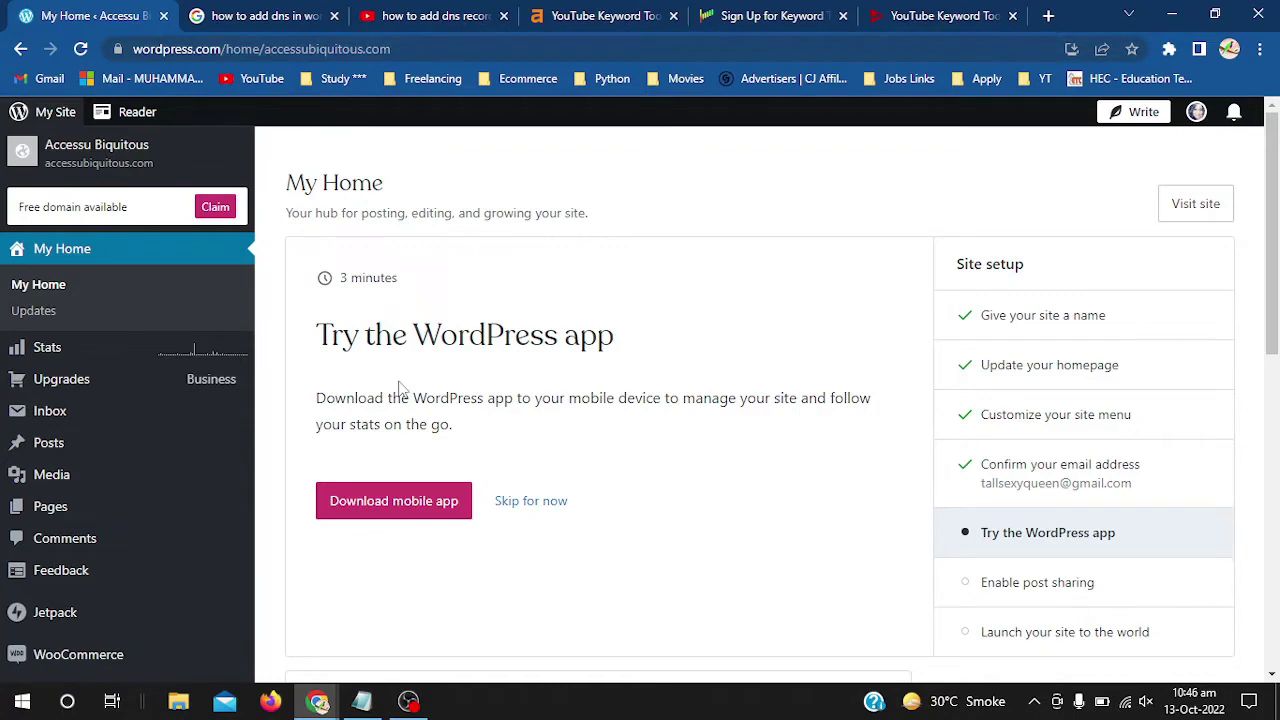
{"action": "scroll", "coordinate": [398, 387], "scroll_direction": "down", "scroll_amount": 4}
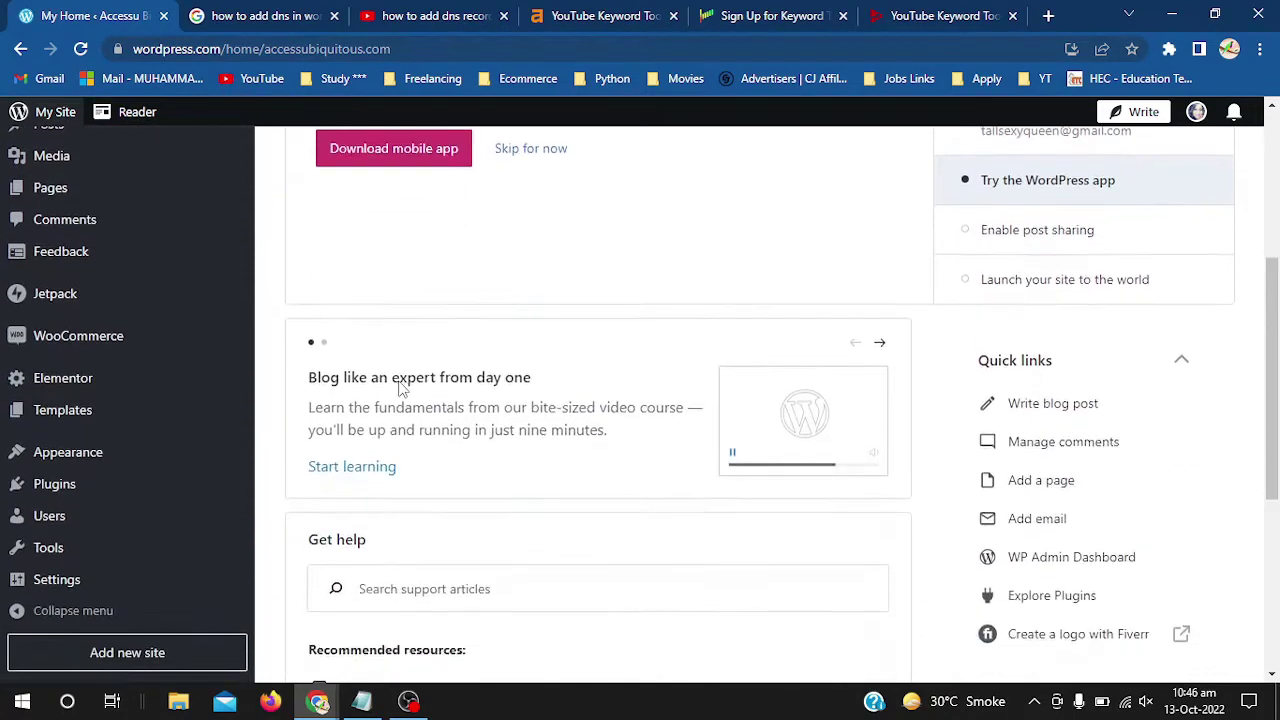
{"action": "scroll", "coordinate": [398, 387], "scroll_direction": "down", "scroll_amount": 1}
{"action": "scroll", "coordinate": [398, 387], "scroll_direction": "up", "scroll_amount": 5}
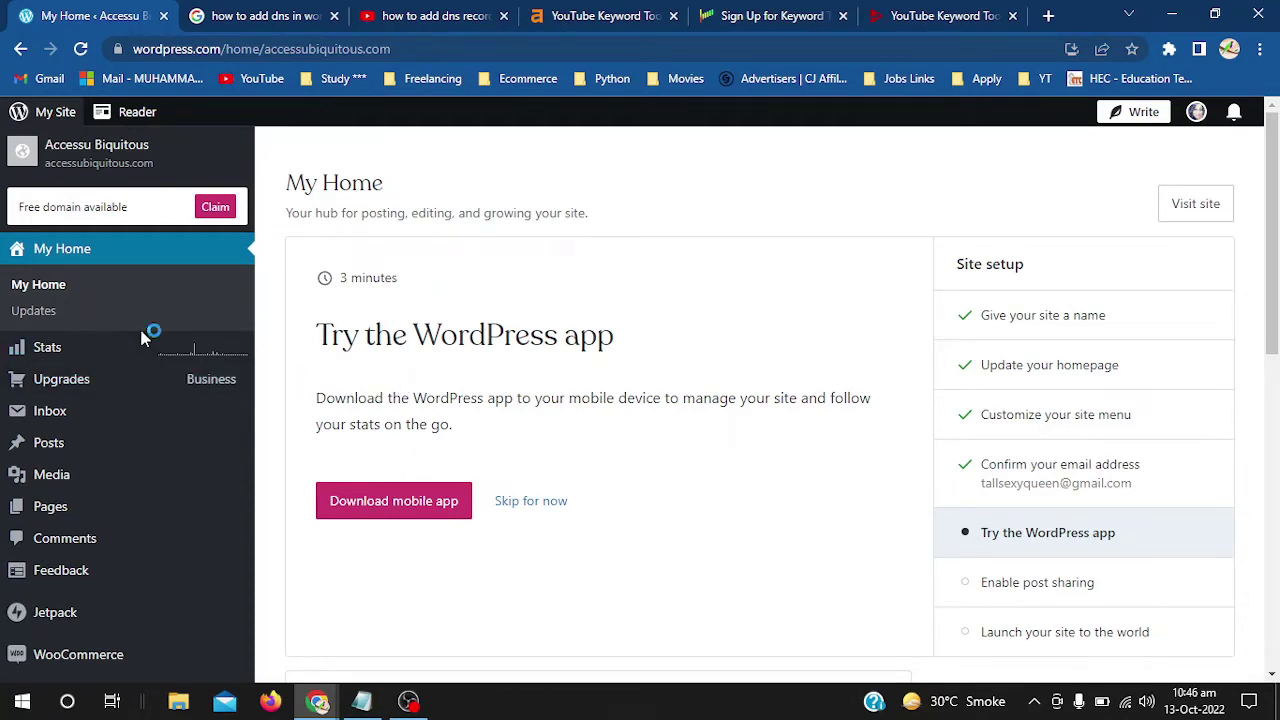
{"action": "mouse_move", "coordinate": [83, 389]}
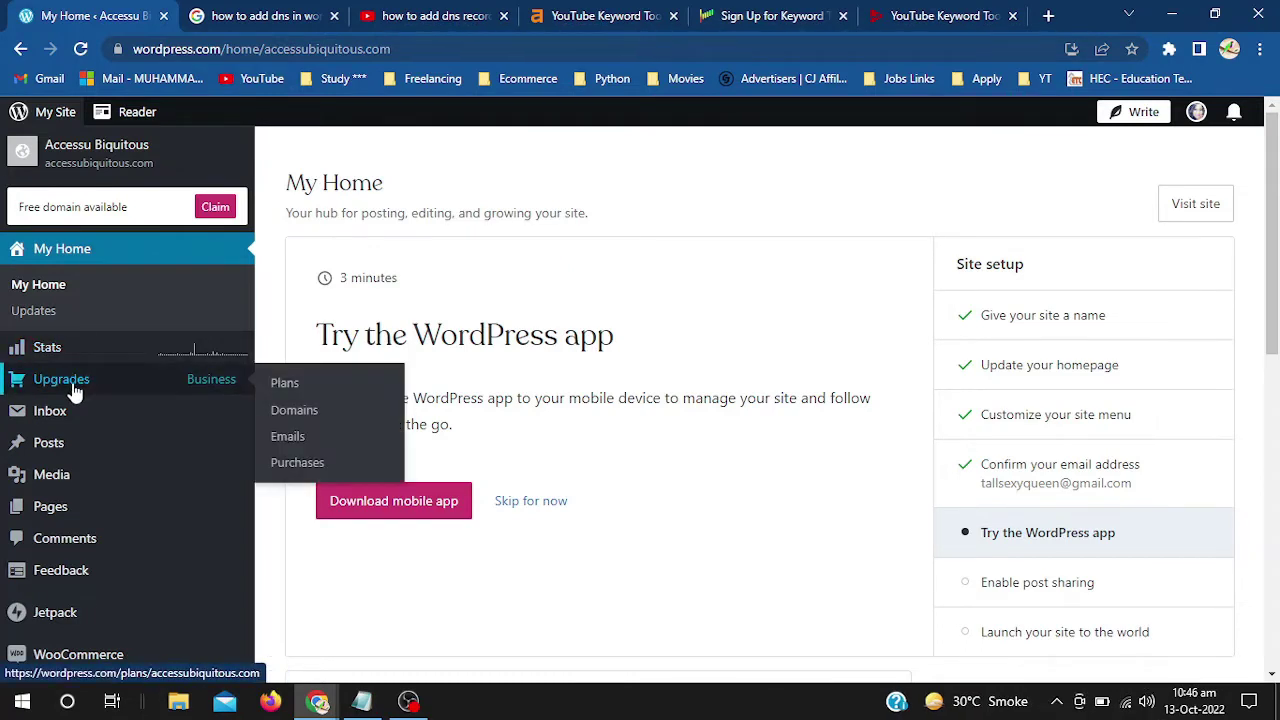
Open accessubiquitous.com's settings from Domains and expand its DNS records section.
{"action": "left_click", "coordinate": [290, 411]}
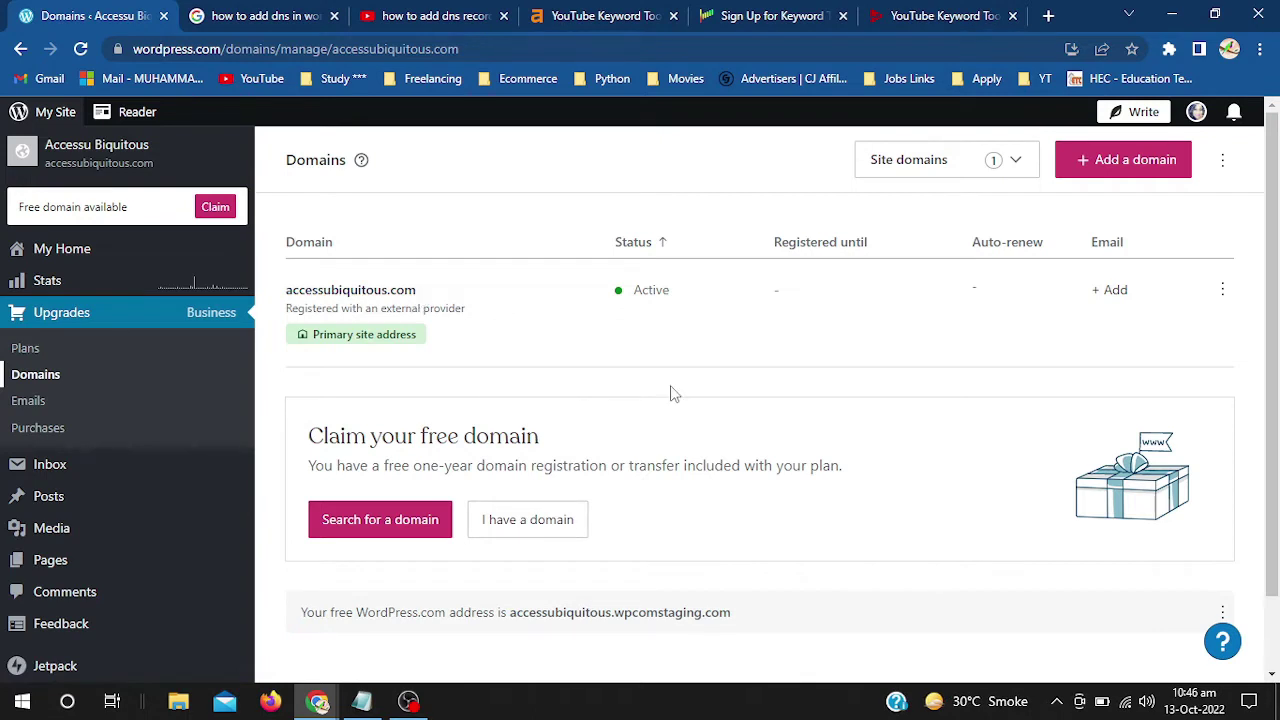
{"action": "left_click", "coordinate": [1223, 292]}
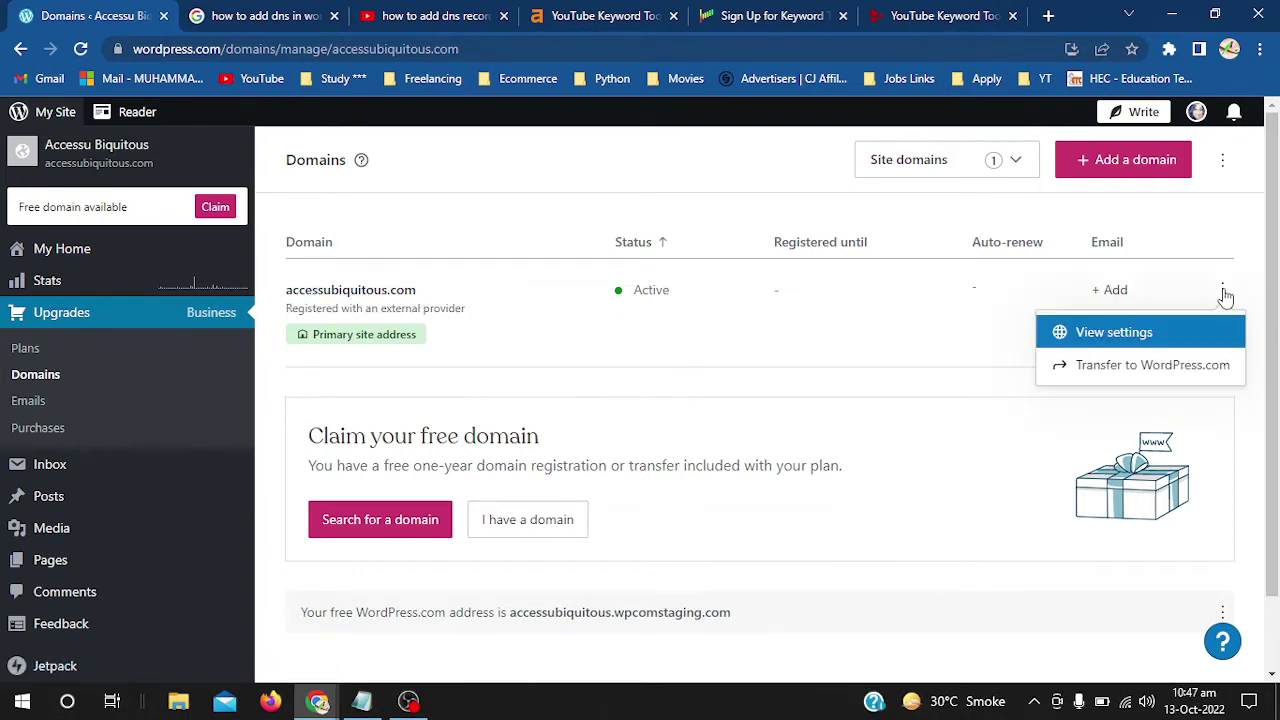
{"action": "left_click", "coordinate": [1118, 335]}
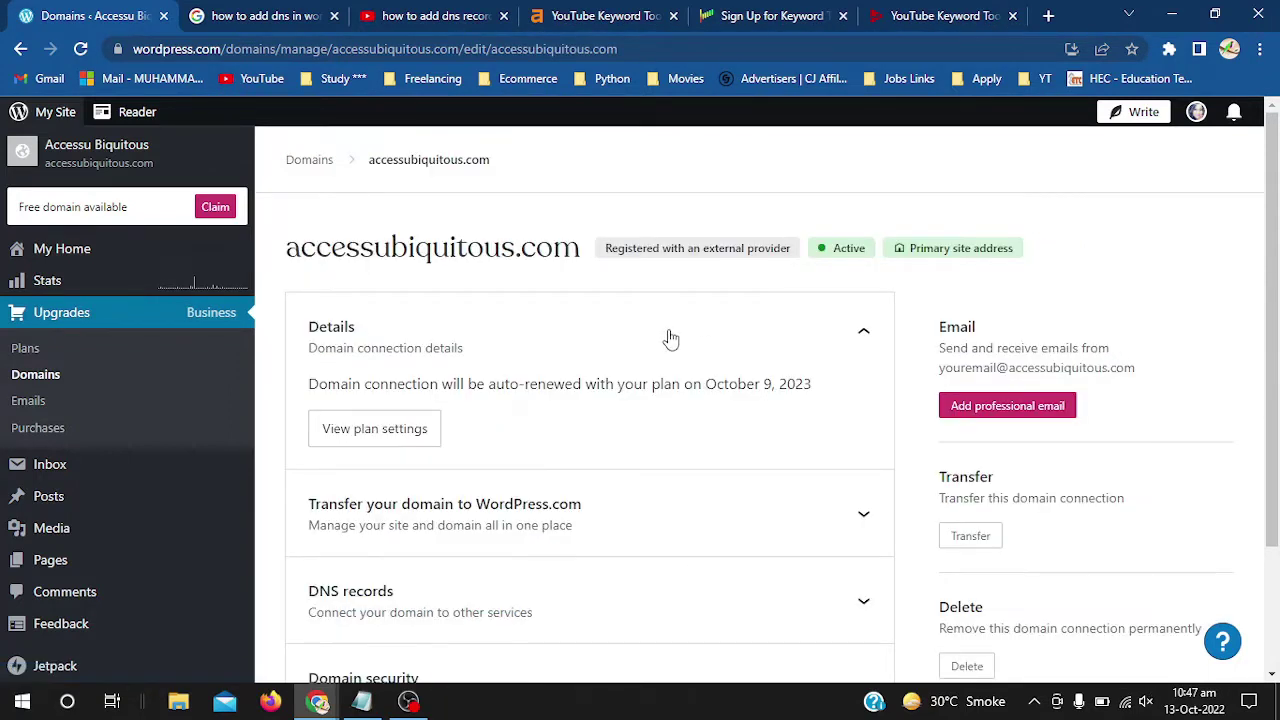
{"action": "scroll", "coordinate": [670, 340], "scroll_direction": "down", "scroll_amount": 2}
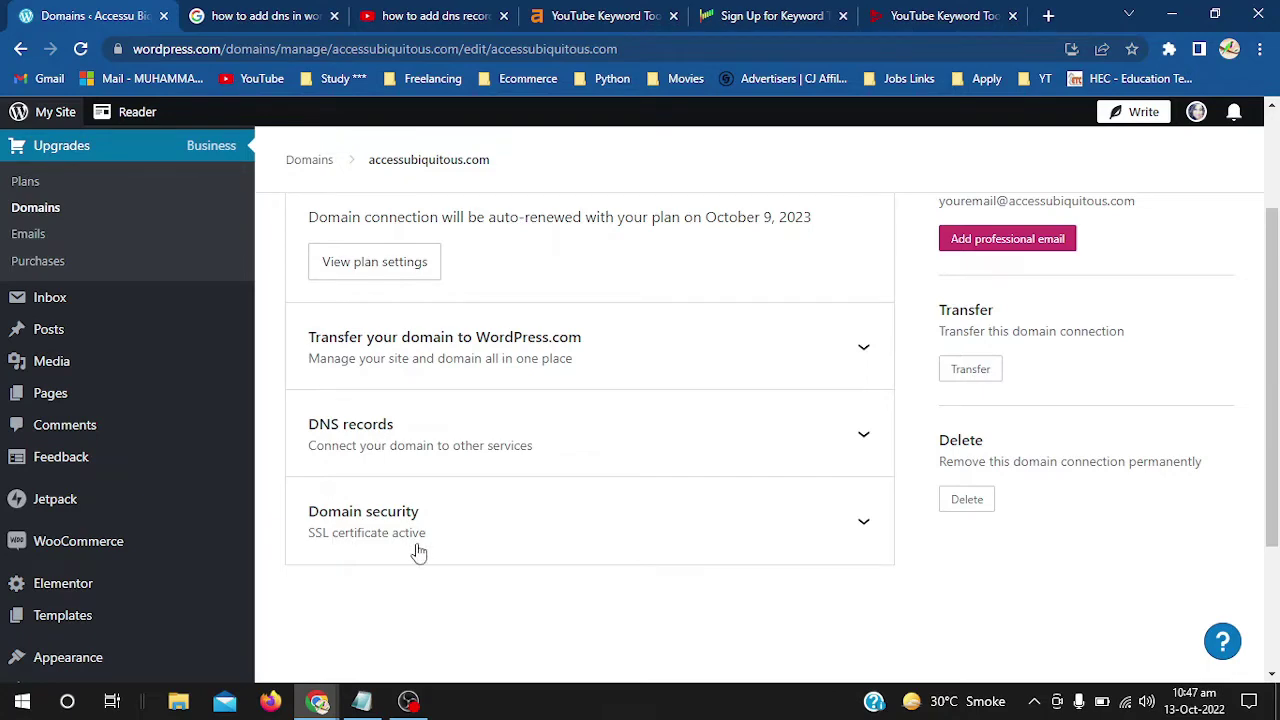
{"action": "scroll", "coordinate": [418, 551], "scroll_direction": "up", "scroll_amount": 1}
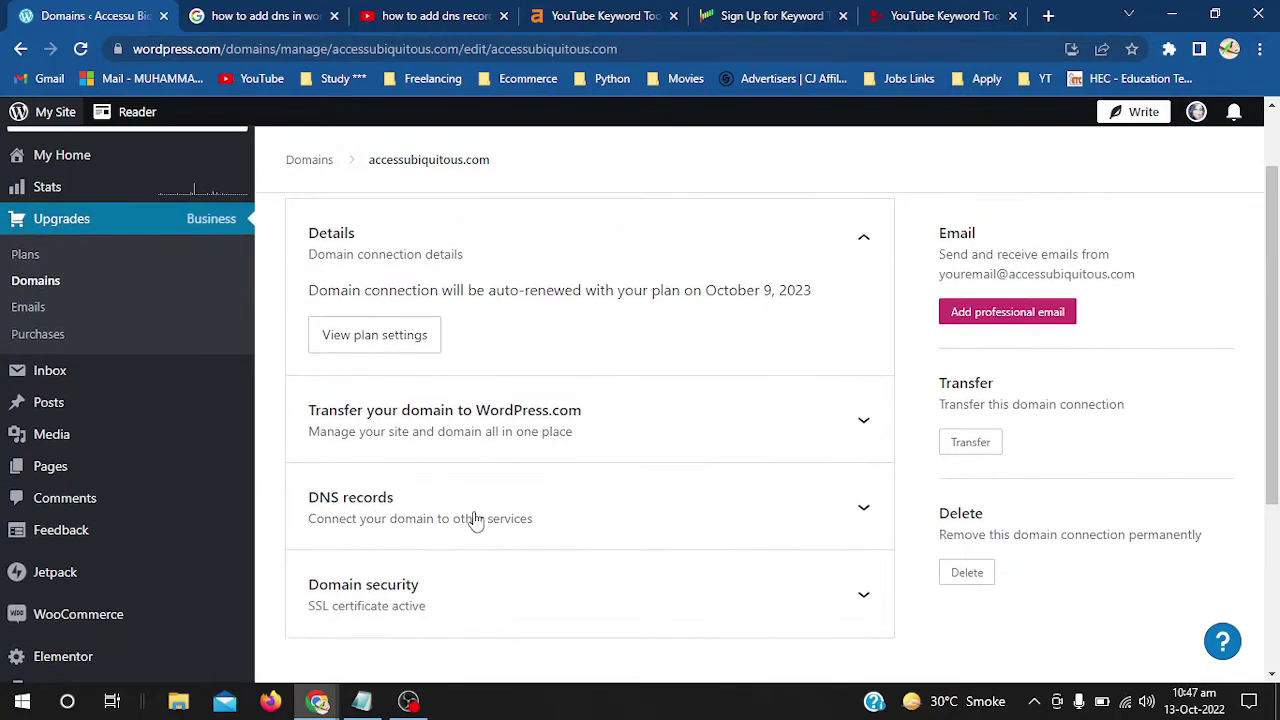
{"action": "left_click", "coordinate": [473, 518]}
{"action": "scroll", "coordinate": [474, 516], "scroll_direction": "down", "scroll_amount": 2}
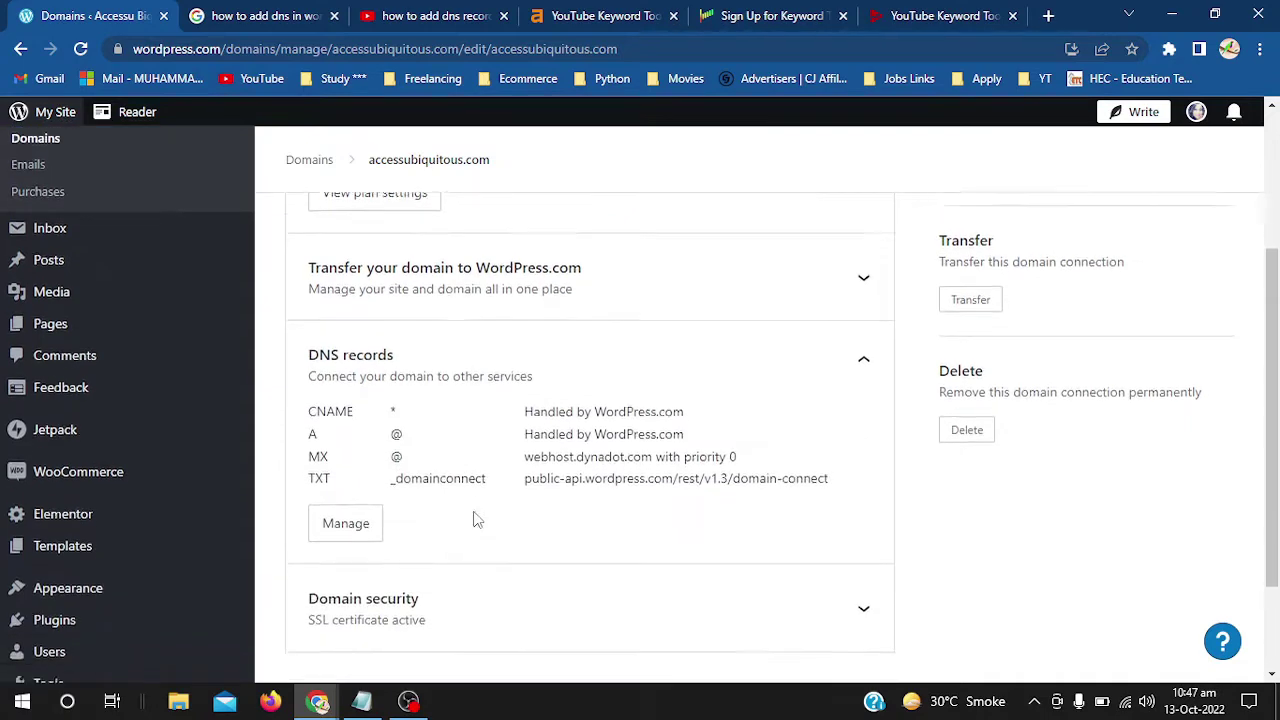
Go to the dedicated DNS Records page listing accessubiquitous.com's CNAME, A, MX and TXT records.
{"action": "left_click", "coordinate": [345, 504]}
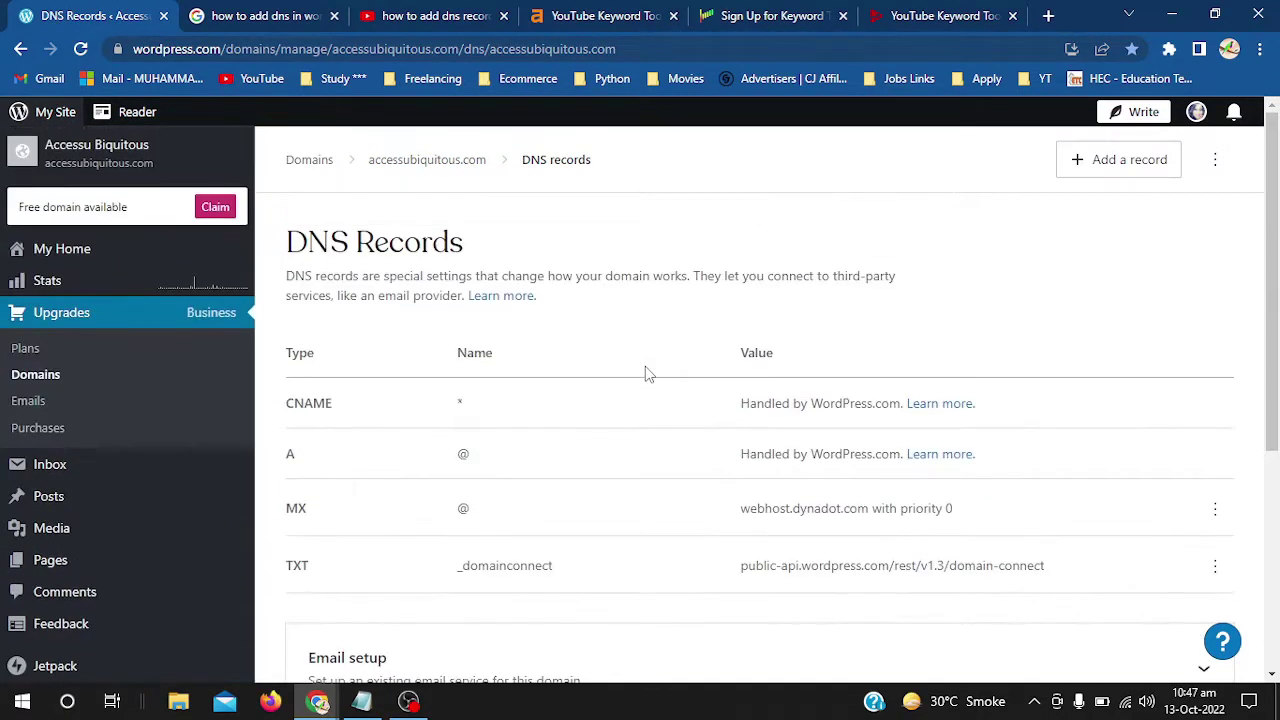
{"action": "scroll", "coordinate": [594, 370], "scroll_direction": "down", "scroll_amount": 1}
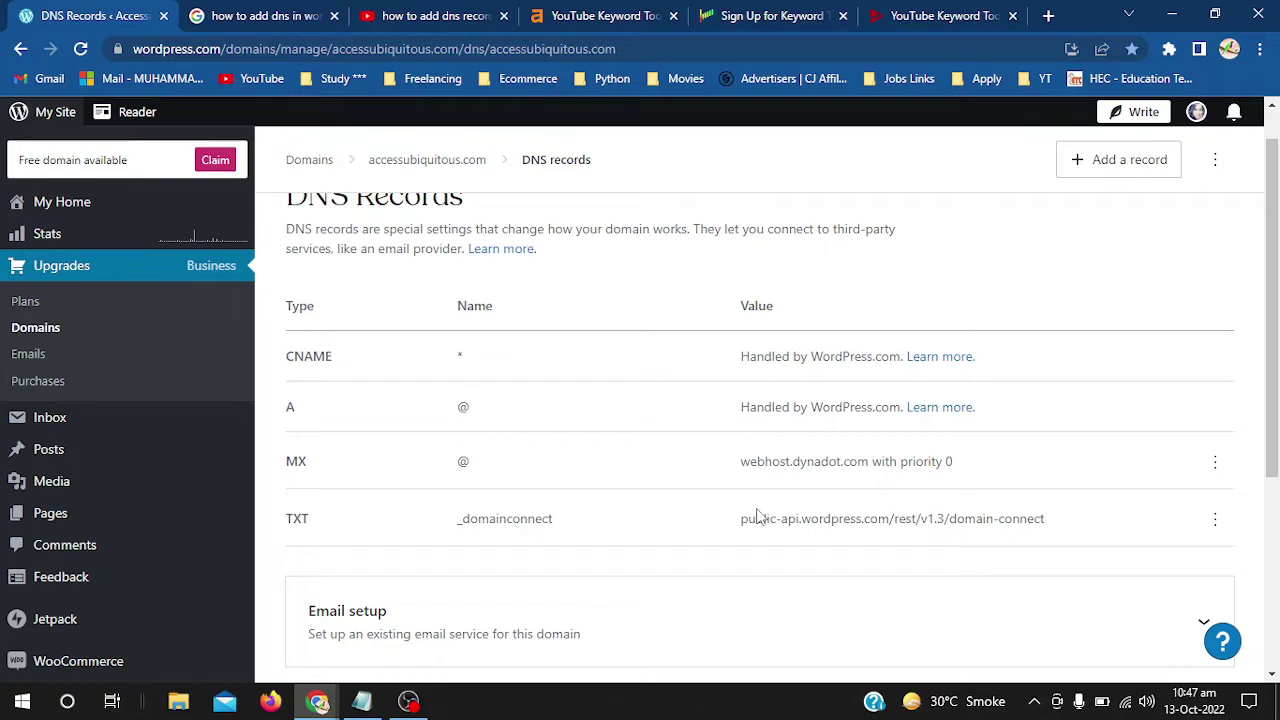
{"action": "scroll", "coordinate": [757, 516], "scroll_direction": "up", "scroll_amount": 1}
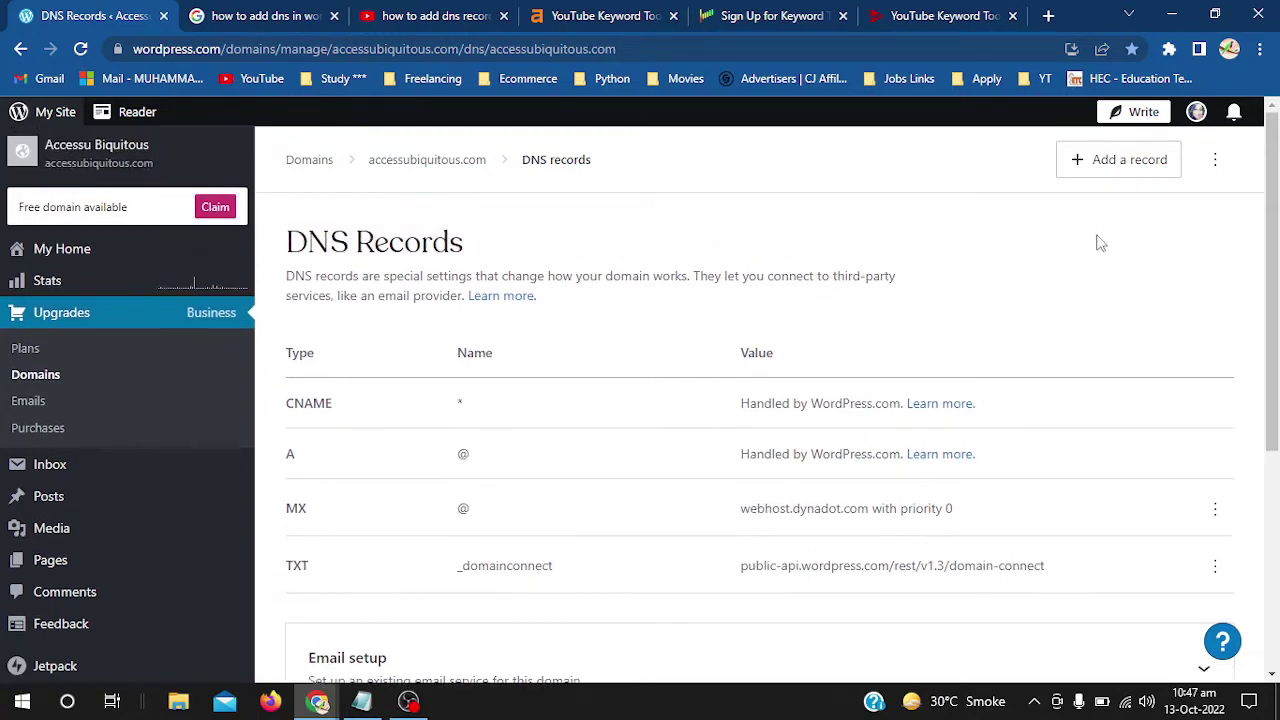
Start a new DNS record of type MX and focus its Handled by mail server field.
{"action": "left_click", "coordinate": [1096, 174]}
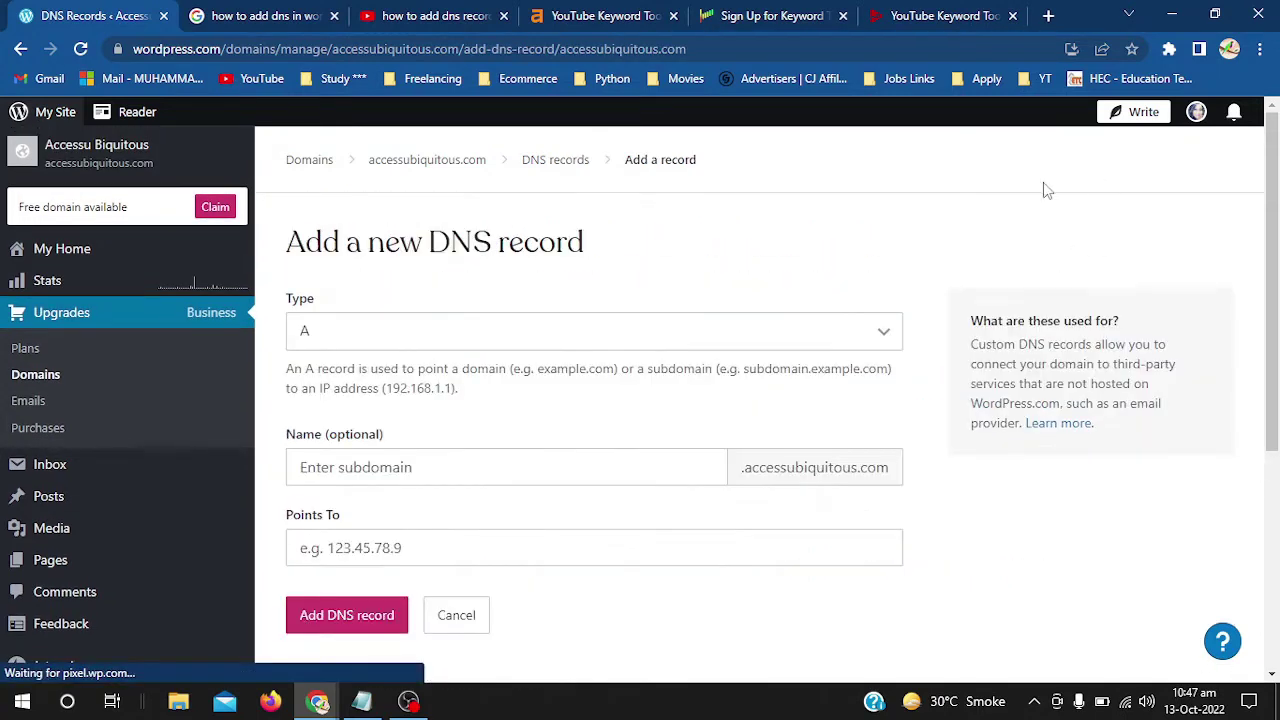
{"action": "scroll", "coordinate": [590, 303], "scroll_direction": "down", "scroll_amount": 2}
{"action": "scroll", "coordinate": [590, 303], "scroll_direction": "up", "scroll_amount": 2}
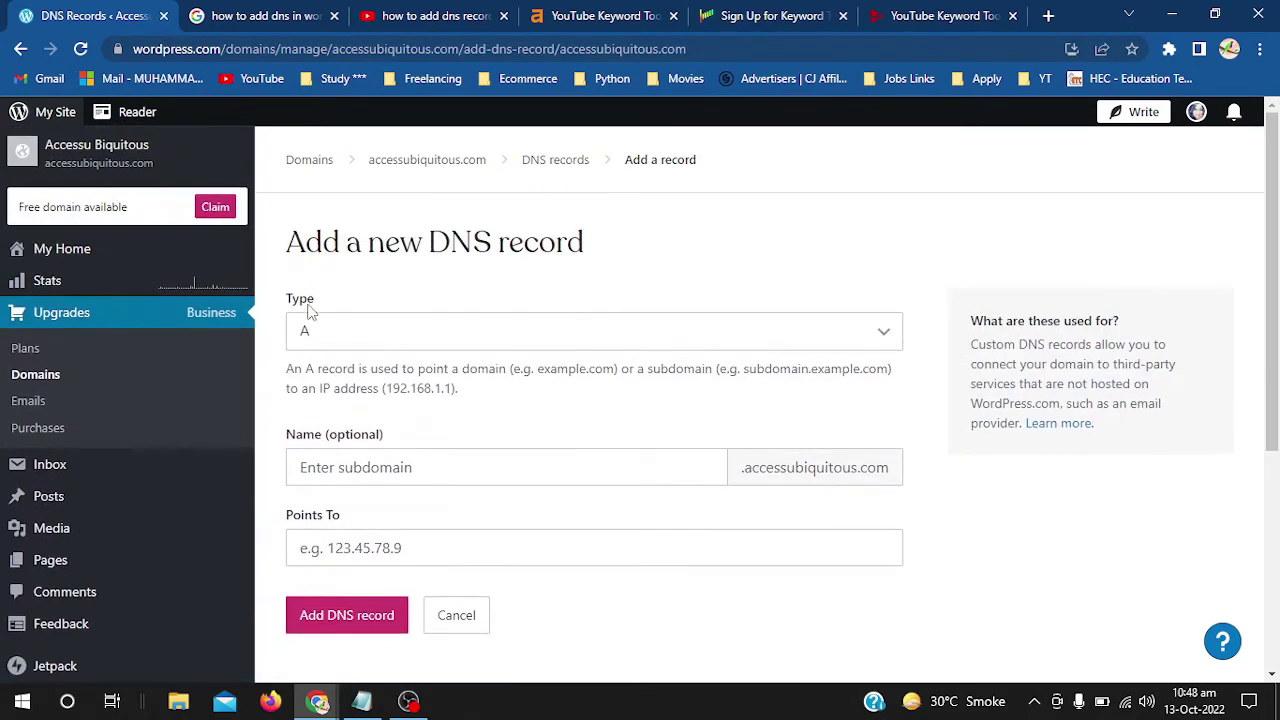
{"action": "left_click", "coordinate": [390, 331]}
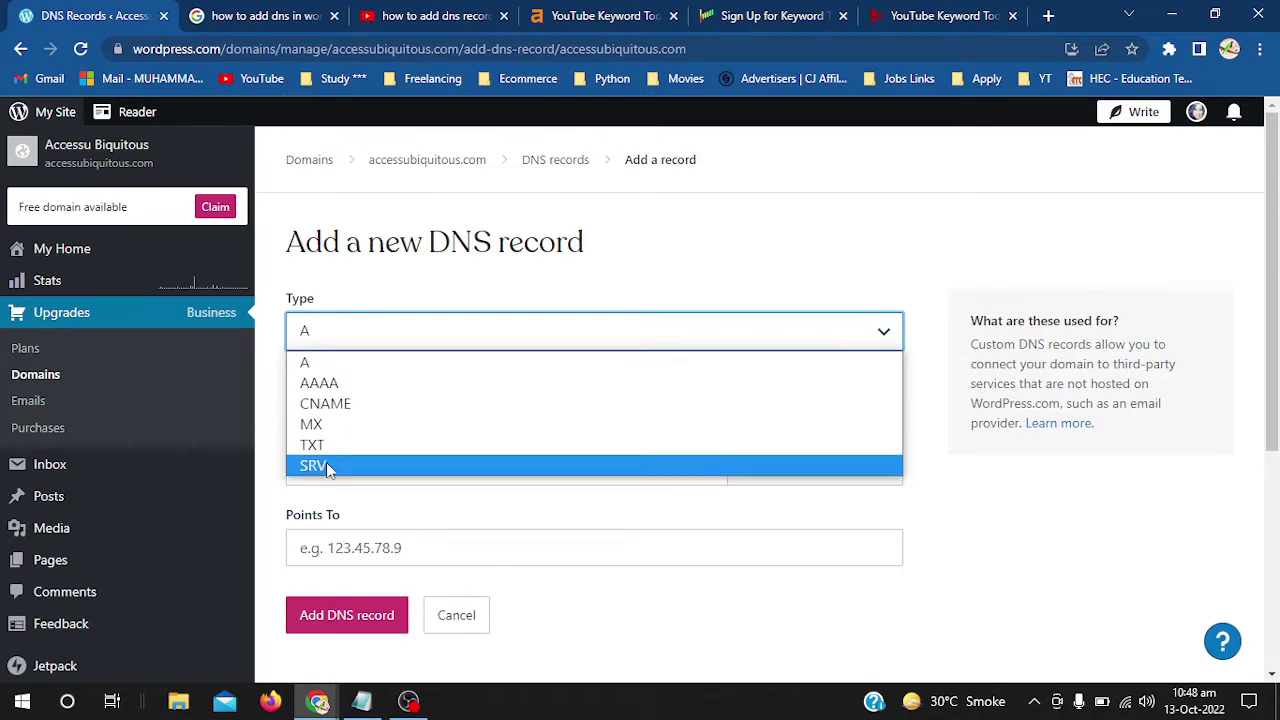
{"action": "left_click", "coordinate": [312, 424]}
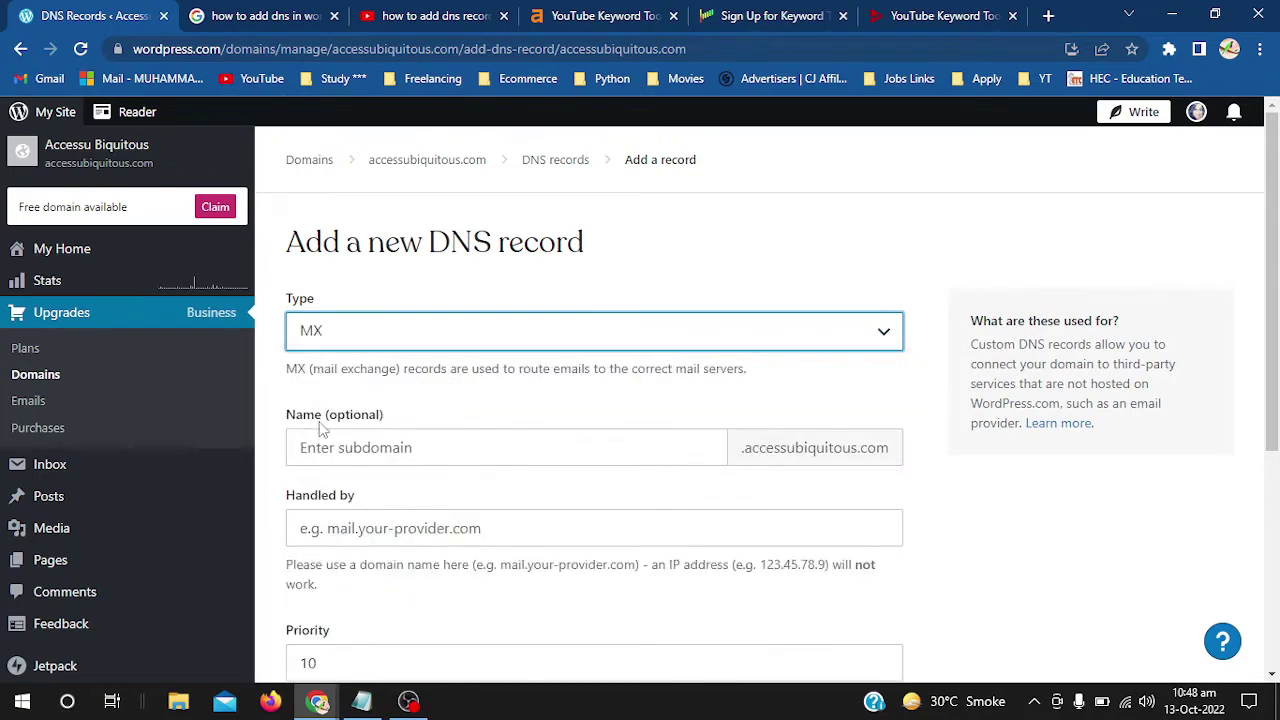
{"action": "scroll", "coordinate": [445, 420], "scroll_direction": "down", "scroll_amount": 1}
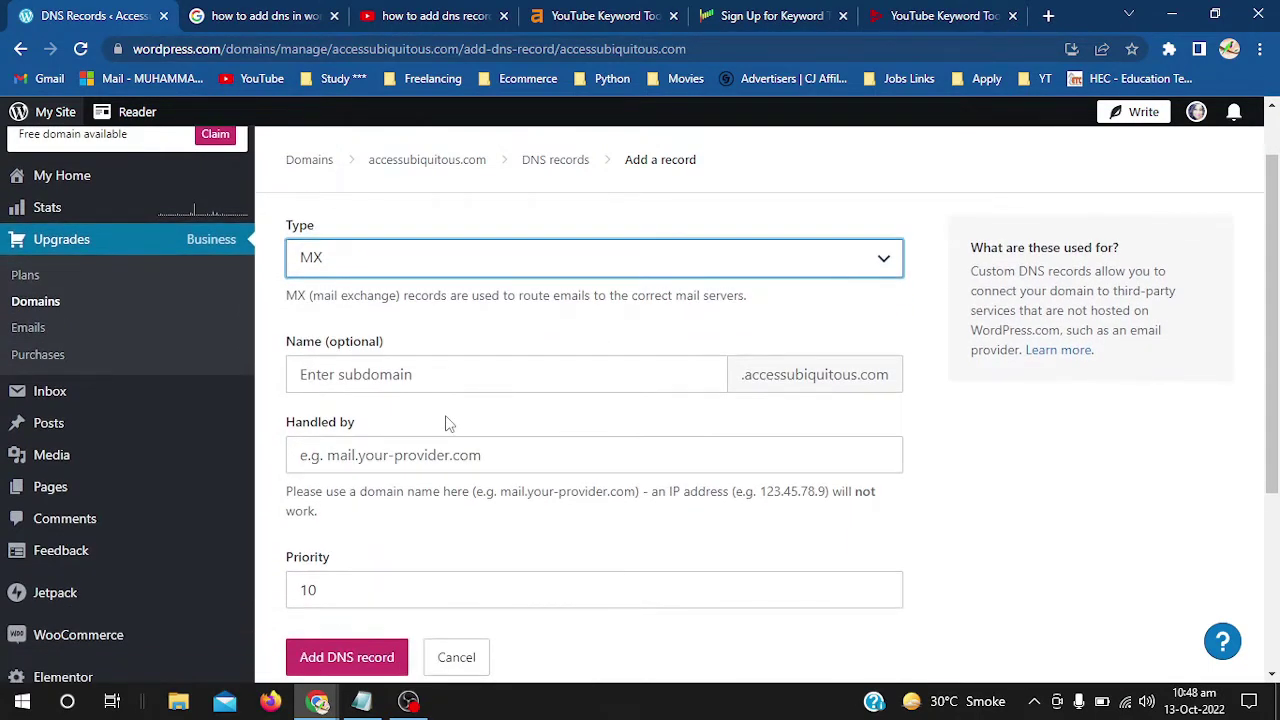
{"action": "scroll", "coordinate": [429, 571], "scroll_direction": "down", "scroll_amount": 1}
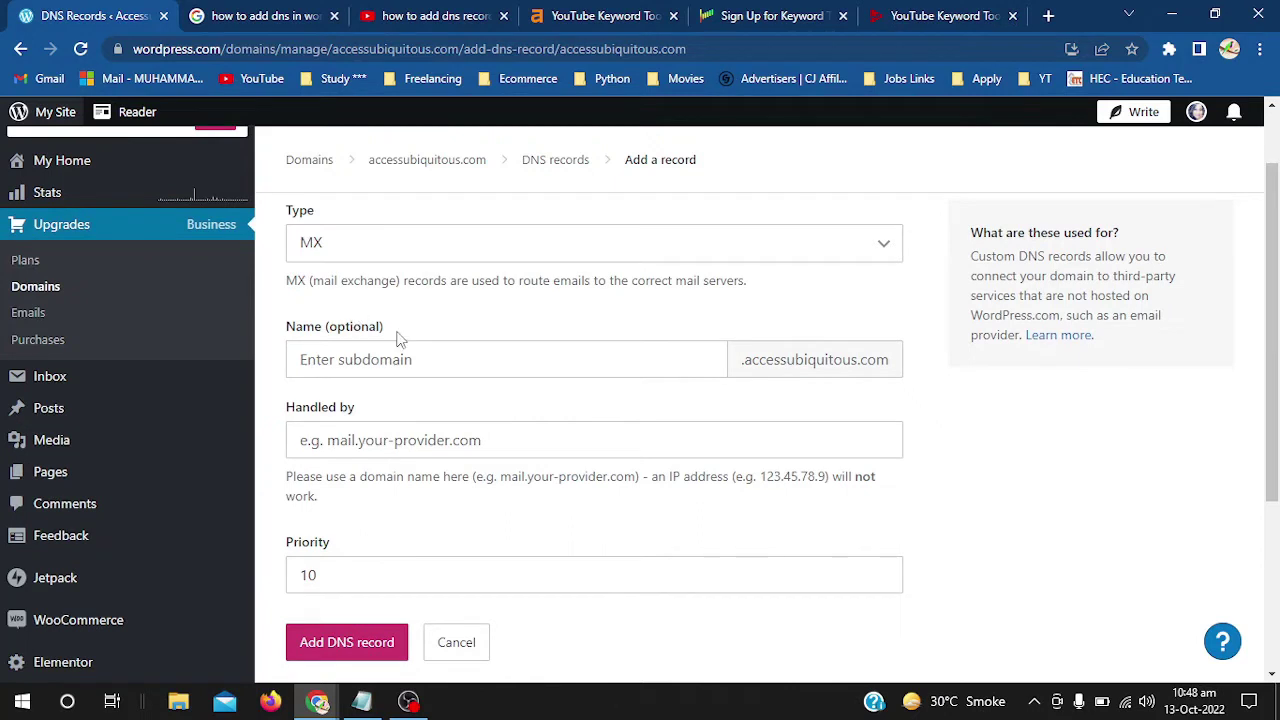
{"action": "left_click", "coordinate": [390, 368]}
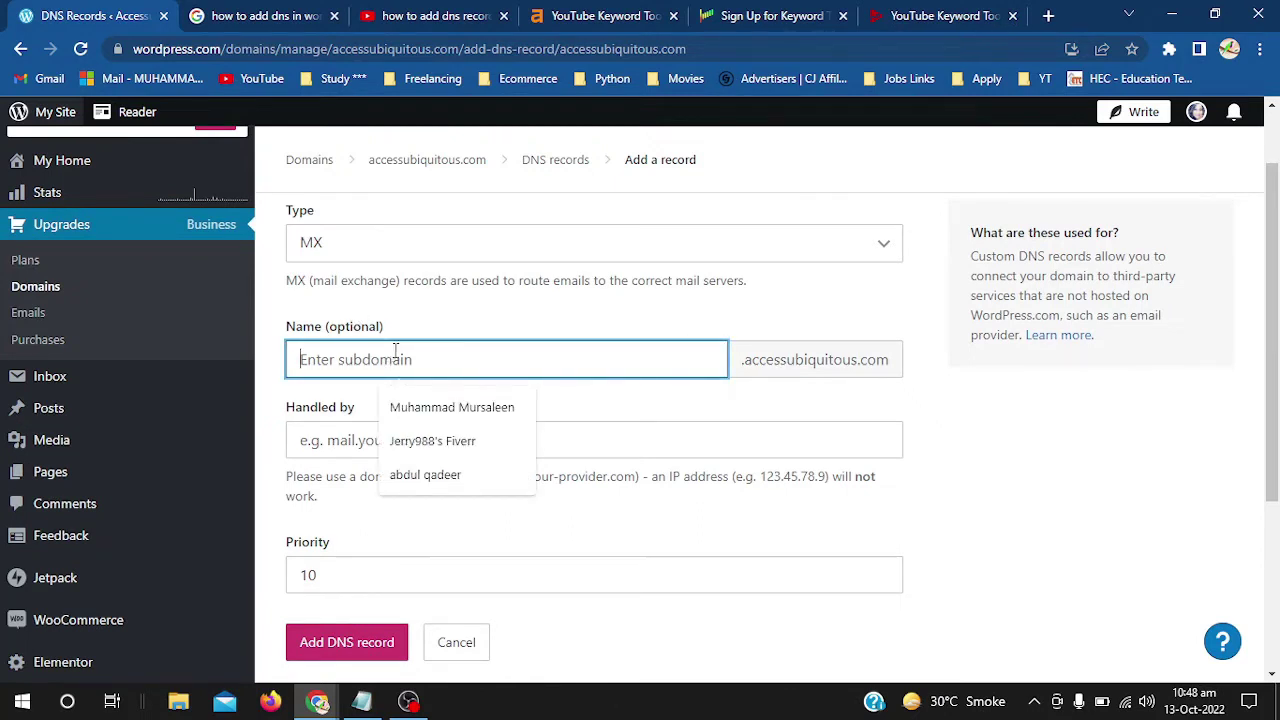
{"action": "left_click", "coordinate": [320, 441]}
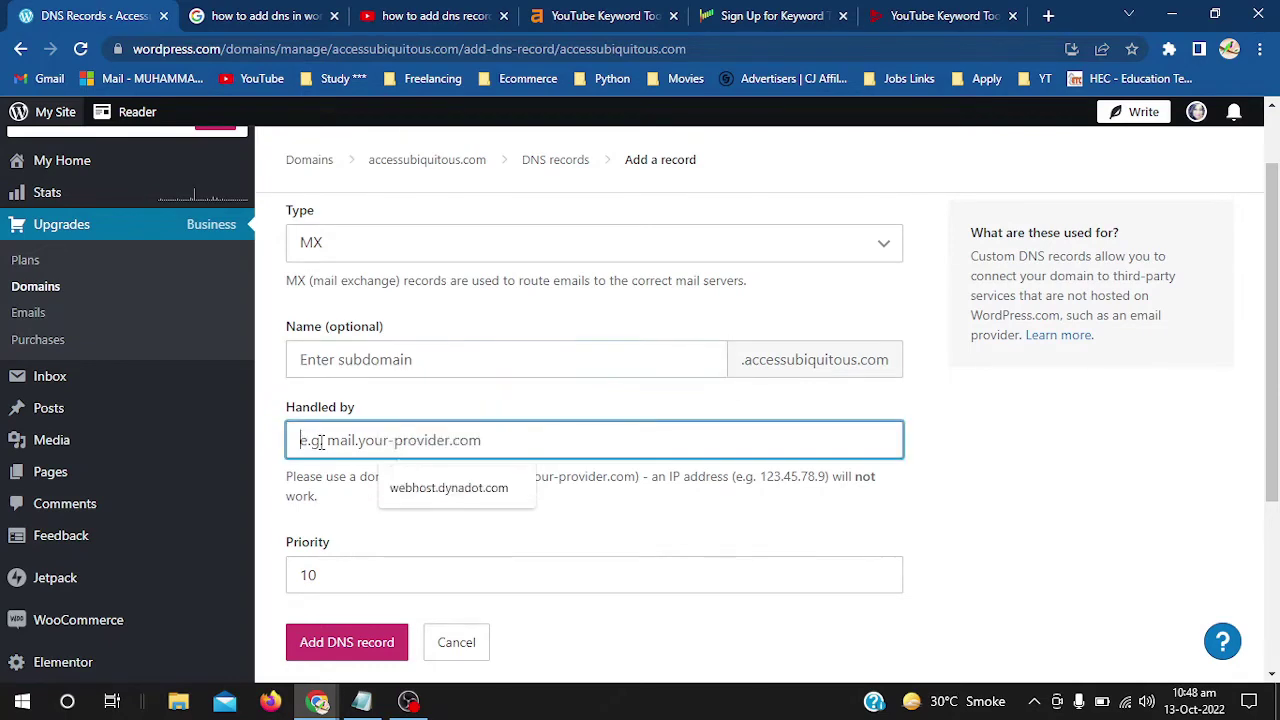
Copy webhost.dynadot.com from the MX record notes in Notepad.
{"action": "left_click", "coordinate": [362, 701]}
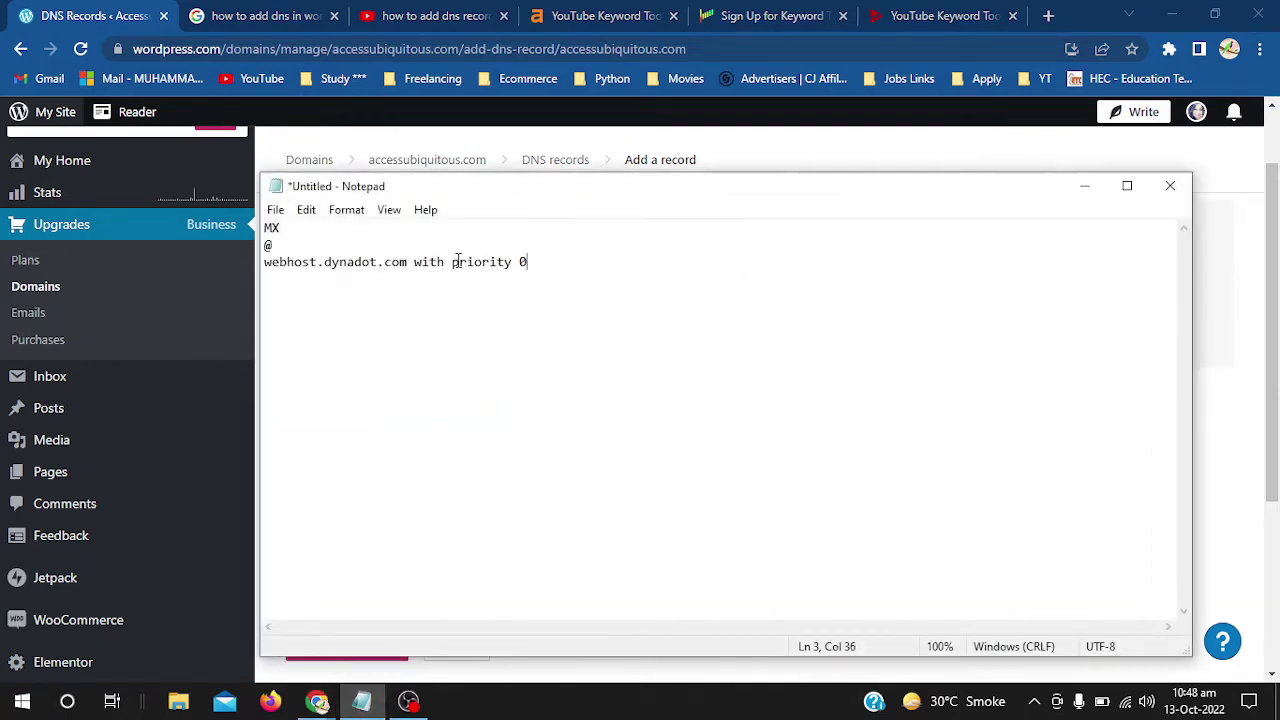
{"action": "left_click_drag", "start_coordinate": [407, 261], "coordinate": [262, 262]}
{"action": "key", "text": "ctrl+c"}
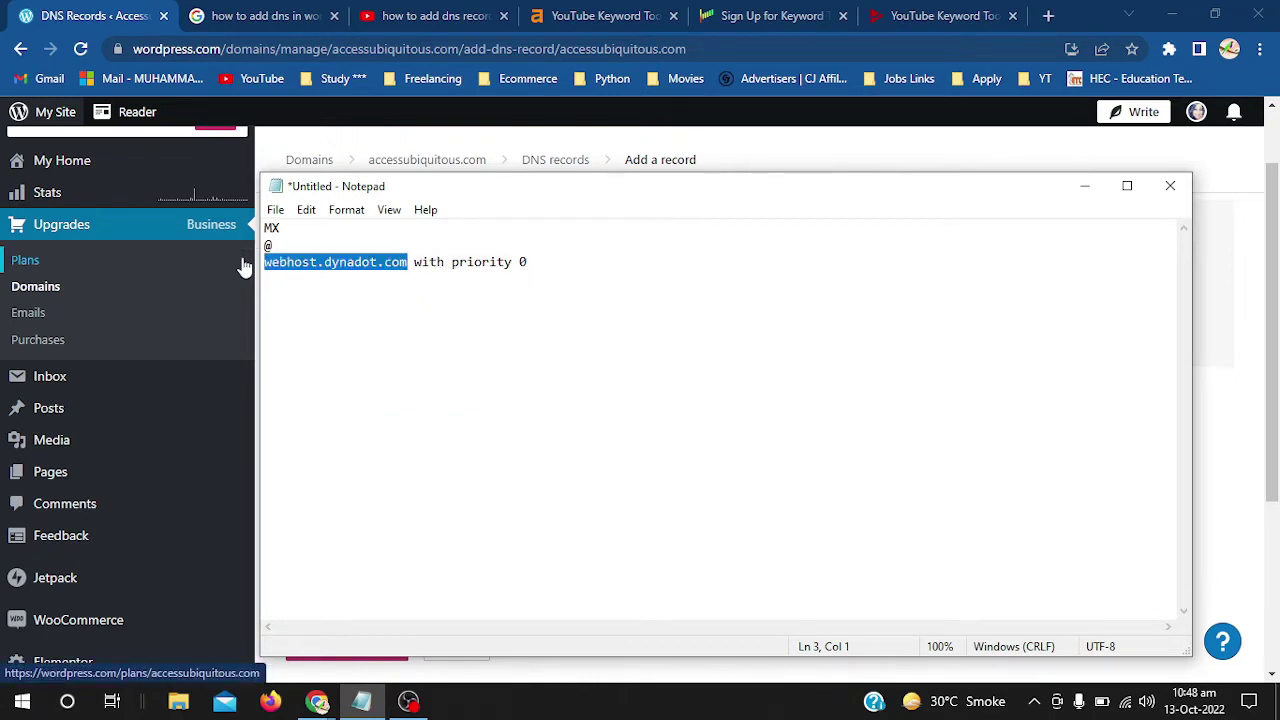
Paste webhost.dynadot.com as the mail handler and change the priority from 10 to 0.
{"action": "left_click", "coordinate": [1083, 187]}
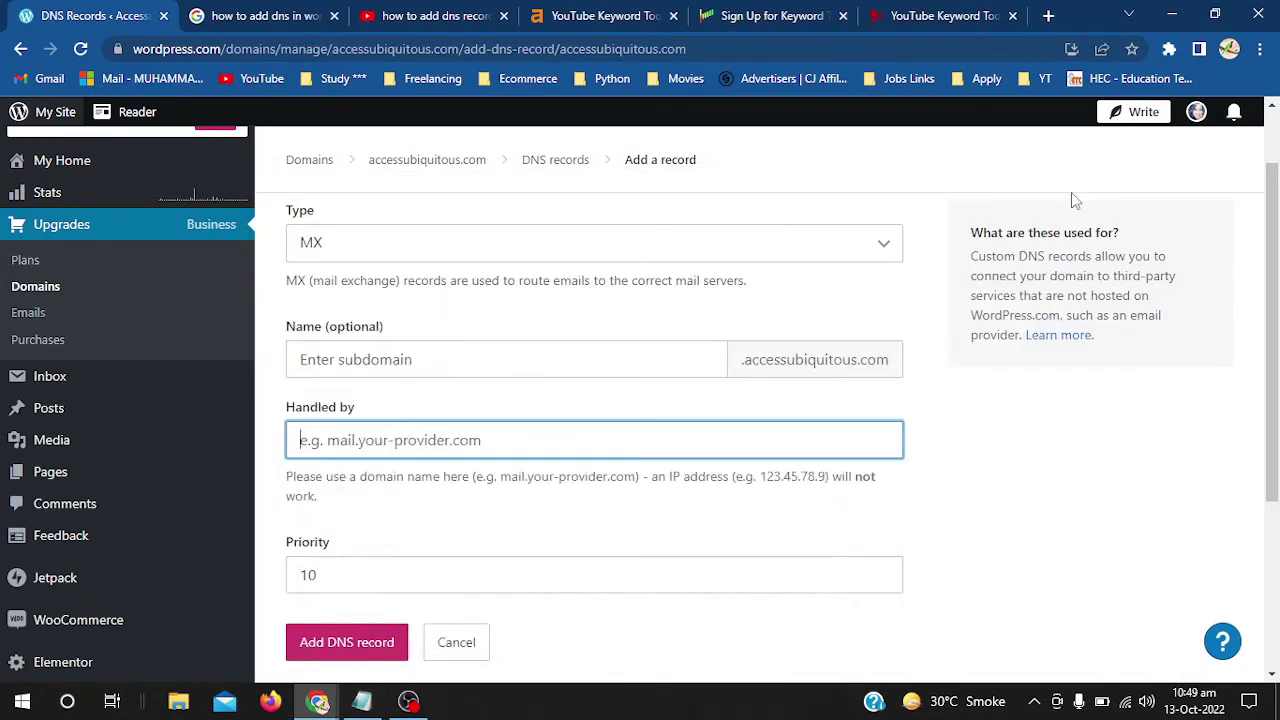
{"action": "key", "text": "ctrl+v"}
{"action": "scroll", "coordinate": [677, 394], "scroll_direction": "down", "scroll_amount": 1}
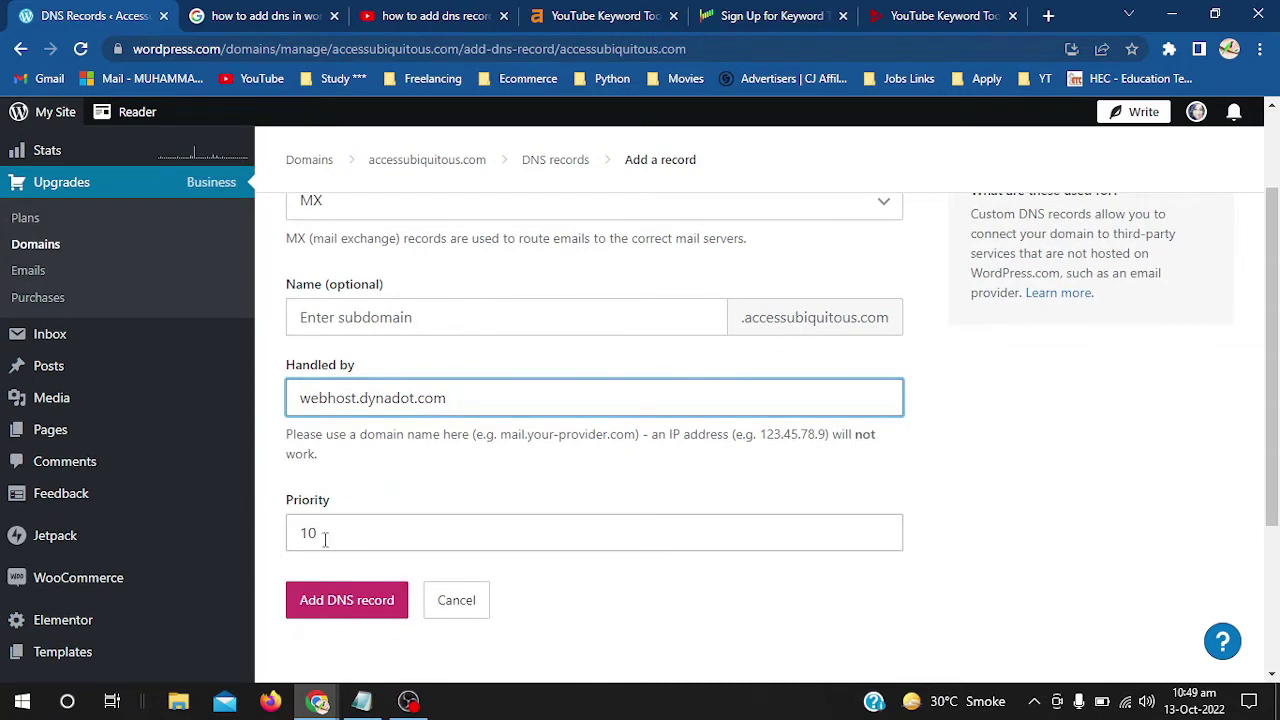
{"action": "left_click_drag", "start_coordinate": [325, 539], "coordinate": [290, 532]}
{"action": "type", "text": "0"}
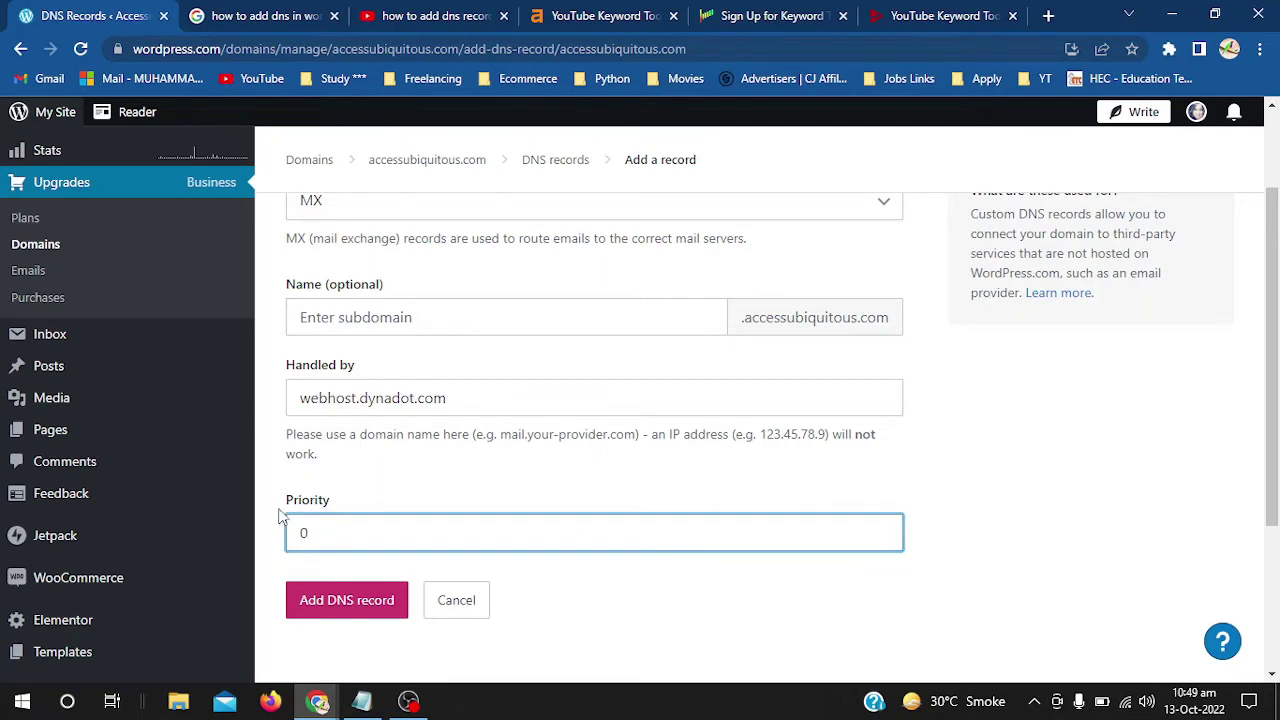
Confirm MX as the record type and save the new DNS record.
{"action": "scroll", "coordinate": [314, 530], "scroll_direction": "up", "scroll_amount": 1}
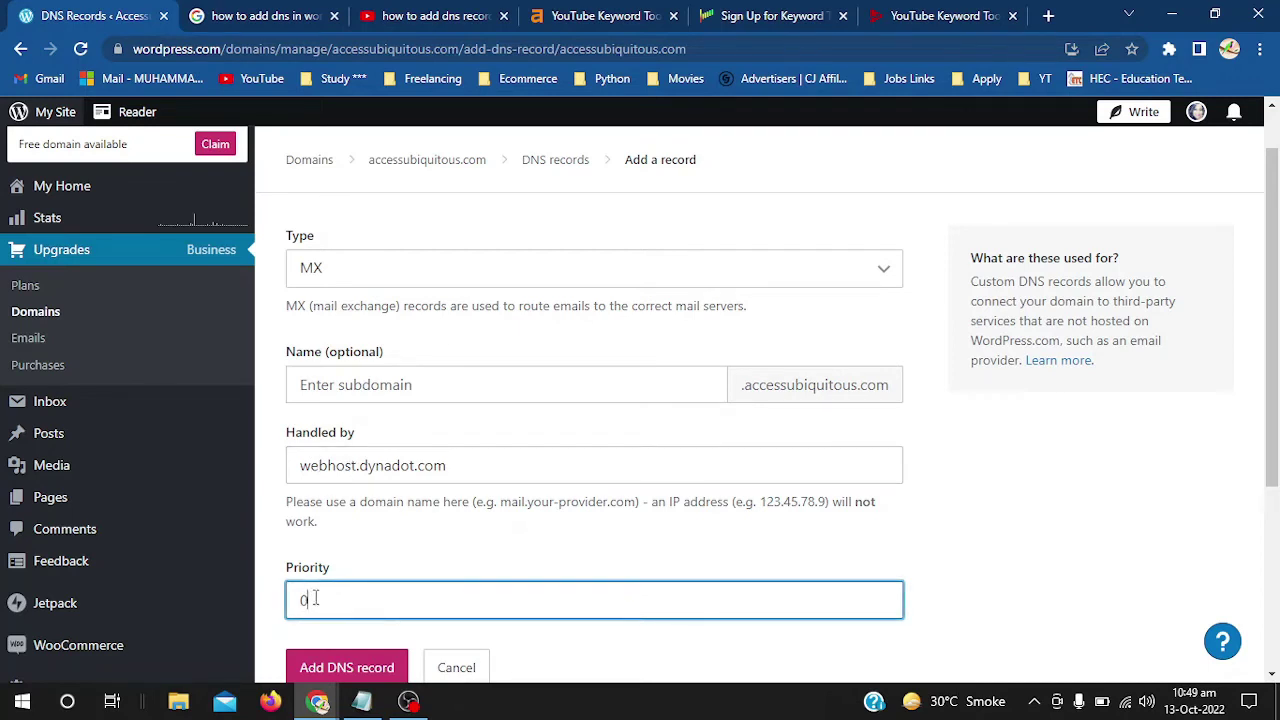
{"action": "left_click", "coordinate": [356, 268]}
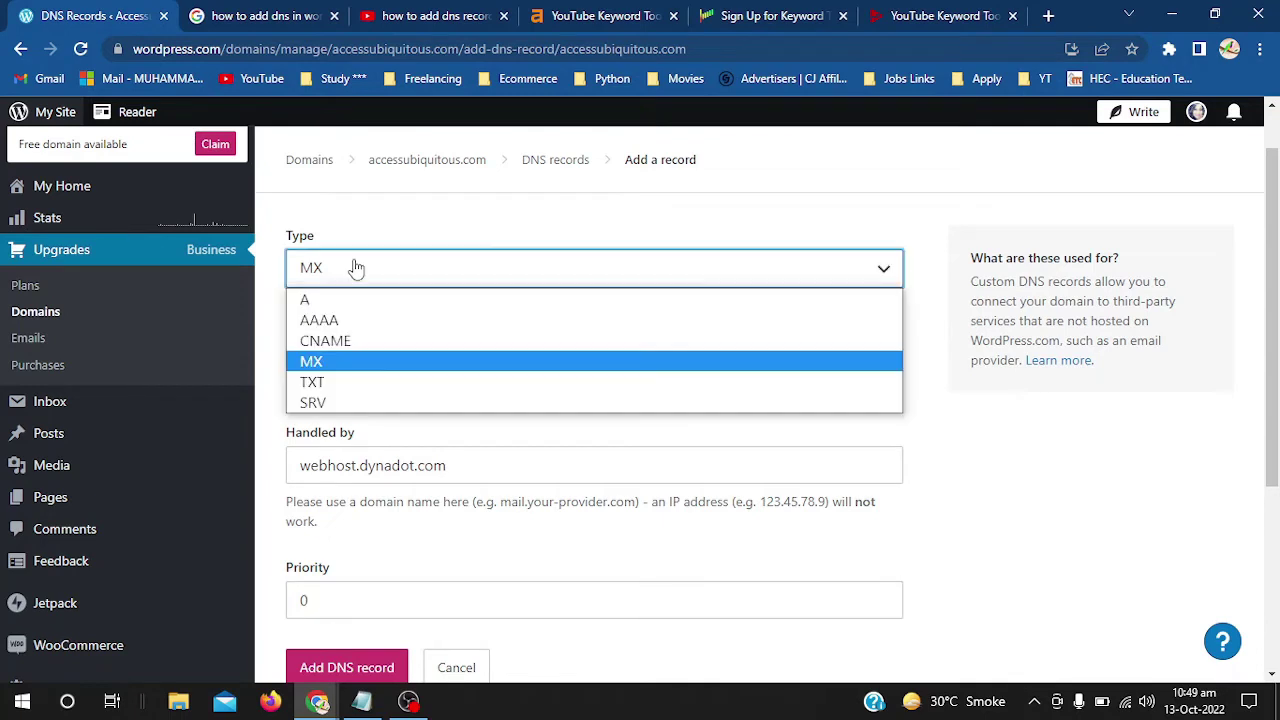
{"action": "left_click", "coordinate": [342, 361]}
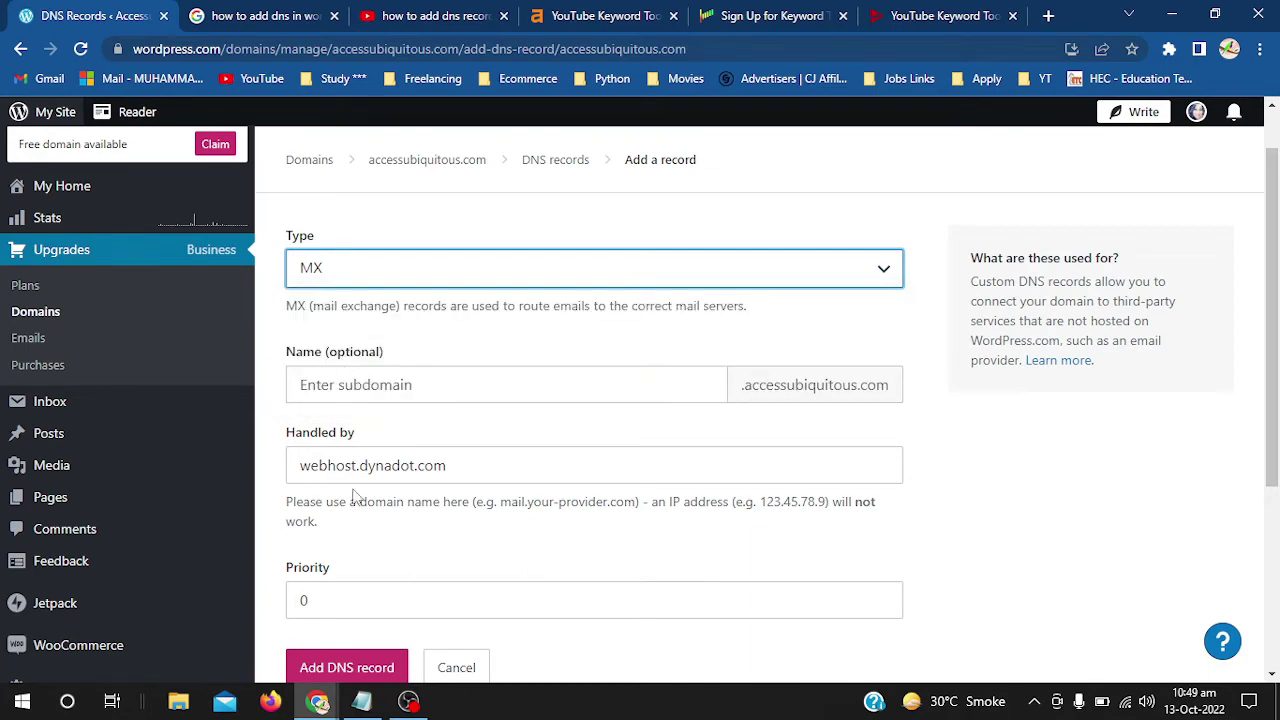
{"action": "scroll", "coordinate": [356, 497], "scroll_direction": "down", "scroll_amount": 3}
{"action": "left_click", "coordinate": [337, 368]}
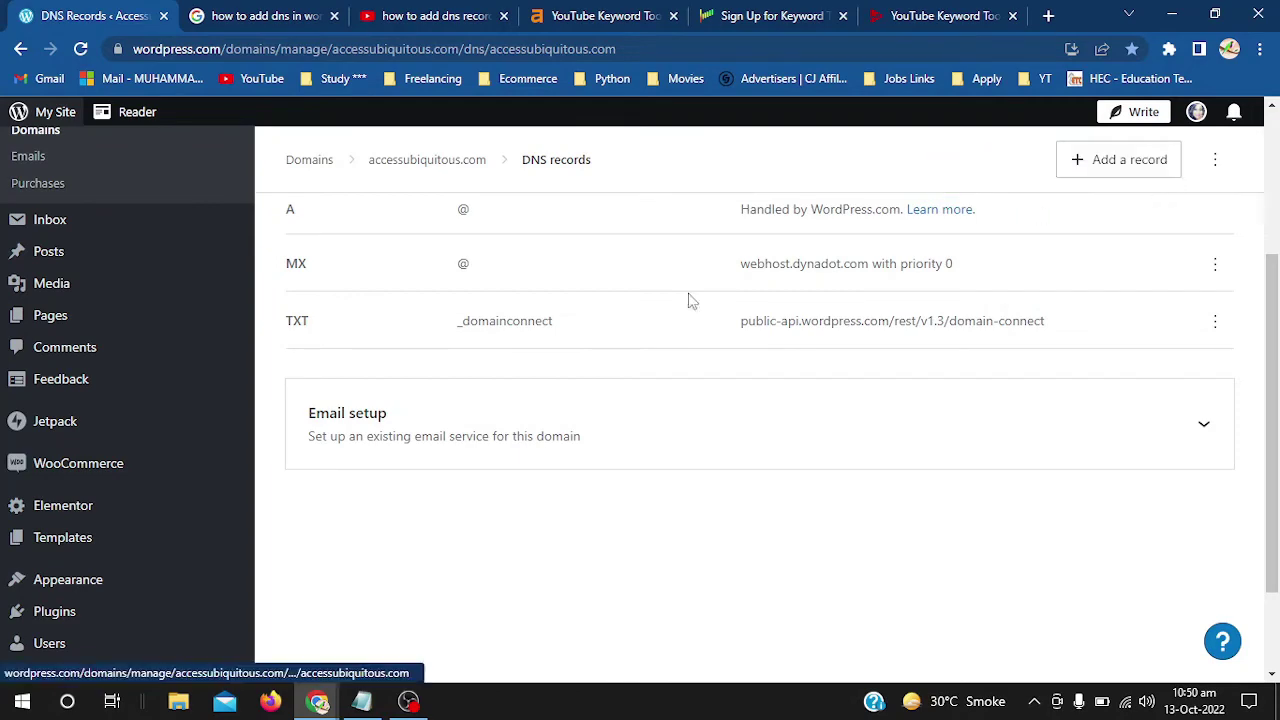
{"action": "scroll", "coordinate": [663, 309], "scroll_direction": "up", "scroll_amount": 3}
{"action": "scroll", "coordinate": [668, 312], "scroll_direction": "down", "scroll_amount": 1}
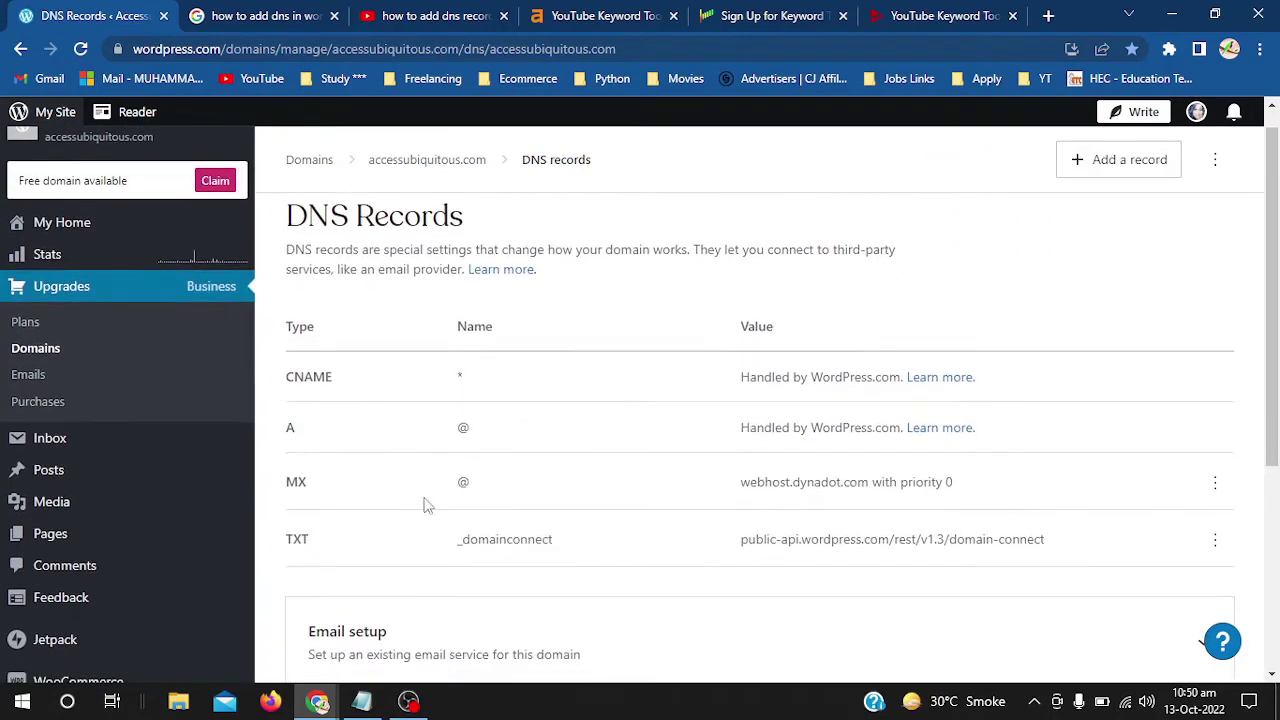
{"action": "left_click_drag", "start_coordinate": [297, 484], "coordinate": [352, 488]}
{"action": "left_click_drag", "start_coordinate": [456, 481], "coordinate": [464, 482]}
{"action": "left_click_drag", "start_coordinate": [900, 482], "coordinate": [958, 485]}
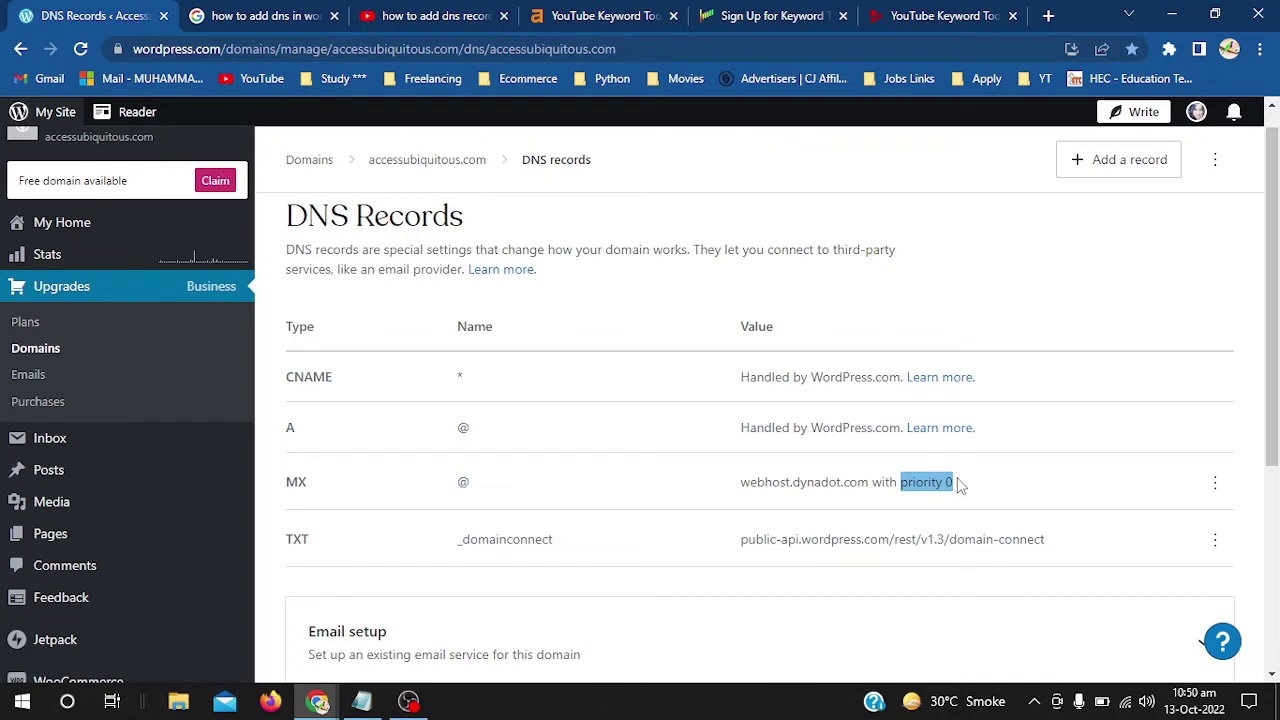
{"action": "left_click", "coordinate": [636, 464]}
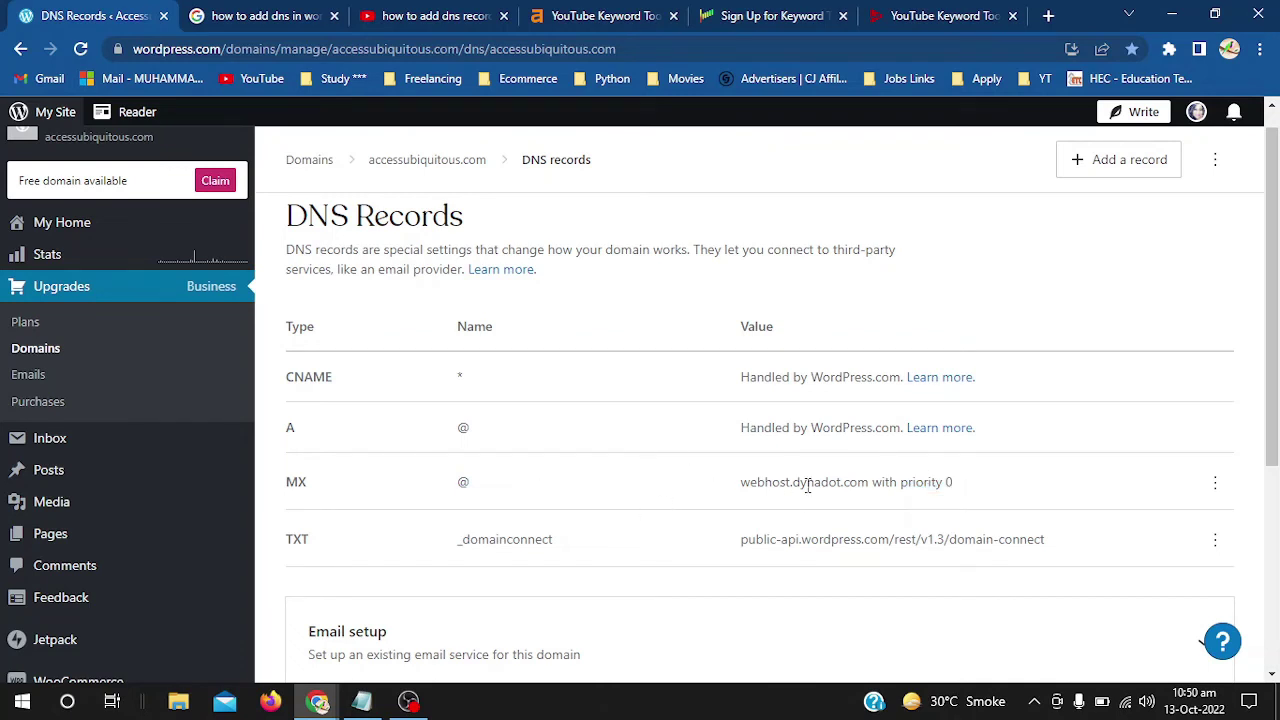
{"action": "left_click_drag", "start_coordinate": [739, 485], "coordinate": [870, 490]}
{"action": "left_click", "coordinate": [926, 500]}
{"action": "scroll", "coordinate": [650, 488], "scroll_direction": "down", "scroll_amount": 1}
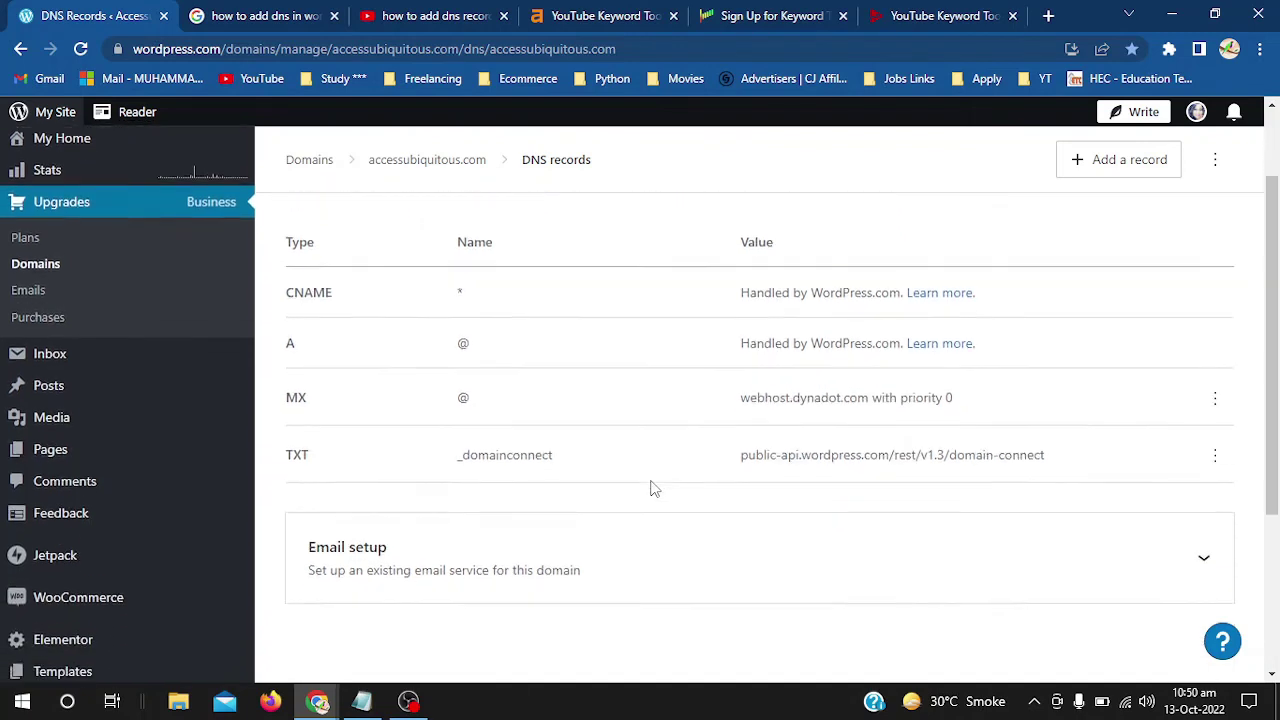